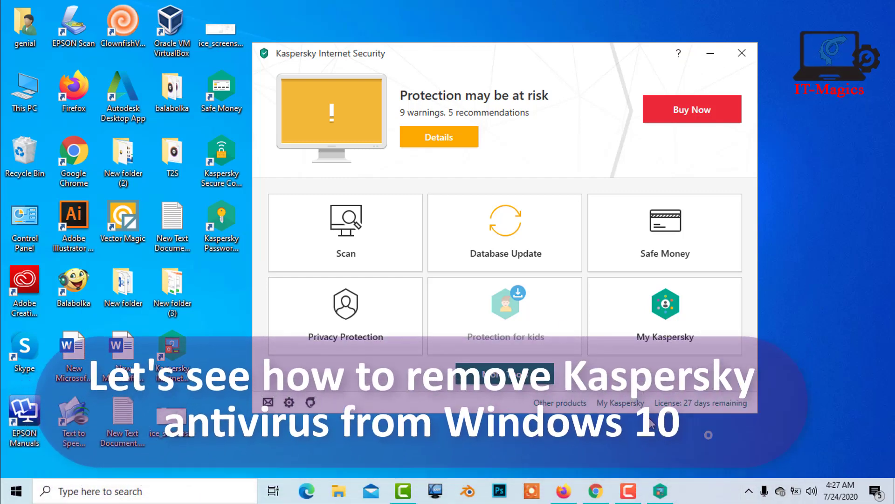
# Move the Kaspersky Internet Security window aside and close it.
pyautogui.moveTo(472, 60); pyautogui.dragTo(396, 61)
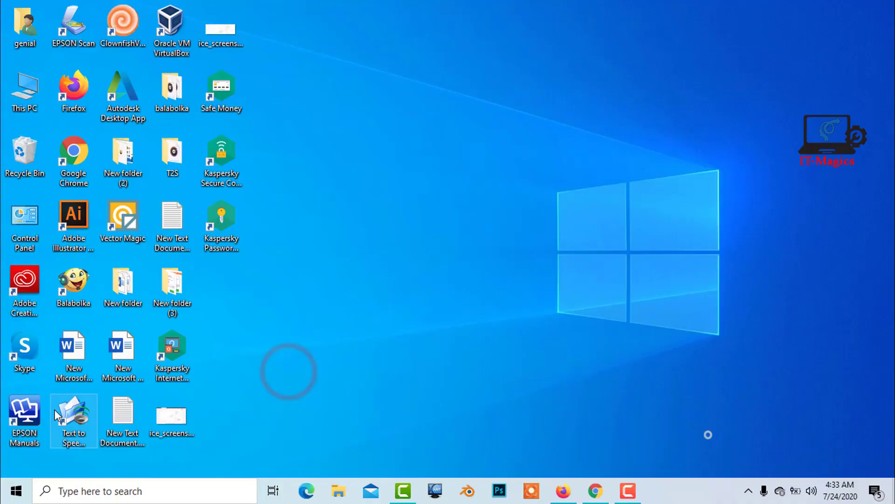
# Launch Control Panel from a 'con' search and set View by to Category.
pyautogui.click(79, 492)
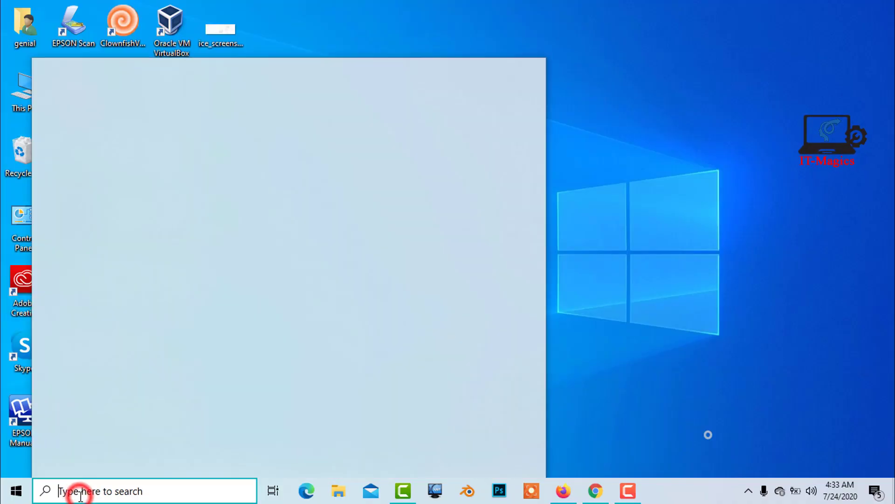
pyautogui.write('con')
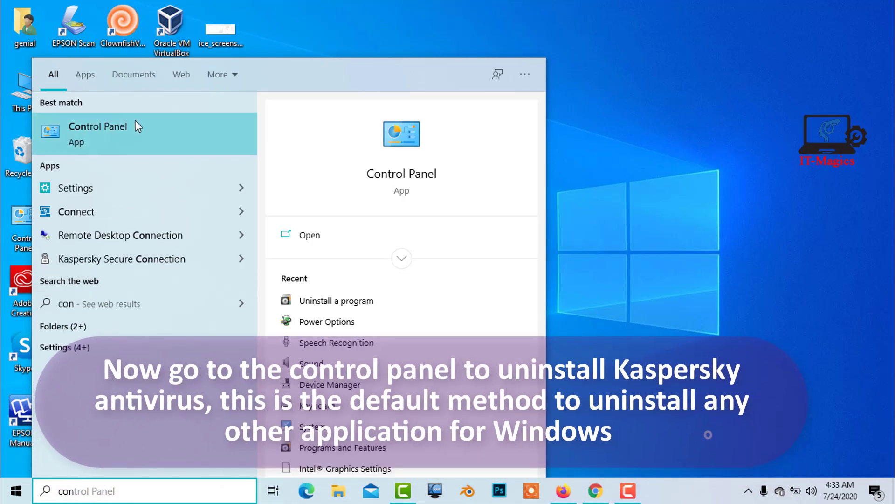
pyautogui.click(126, 138)
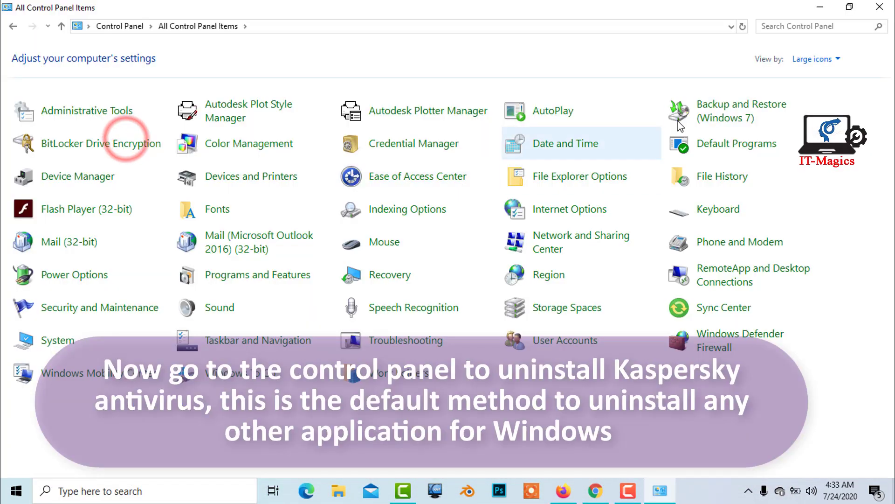
pyautogui.click(813, 60)
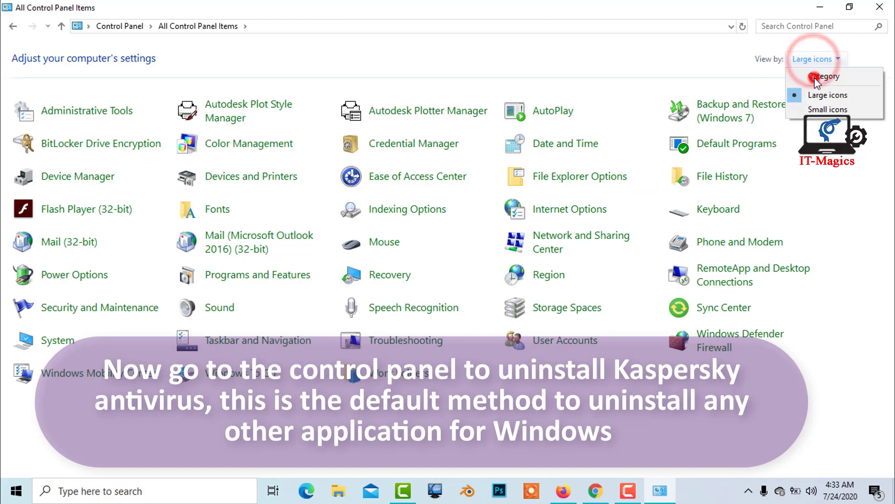
pyautogui.click(813, 74)
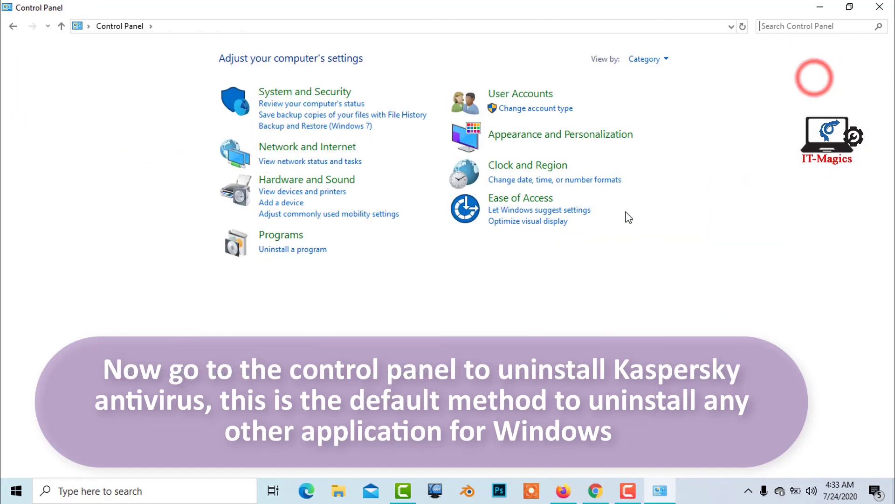
# Uninstall Kaspersky Internet Security from Programs and Features through its removal wizard.
pyautogui.click(295, 251)
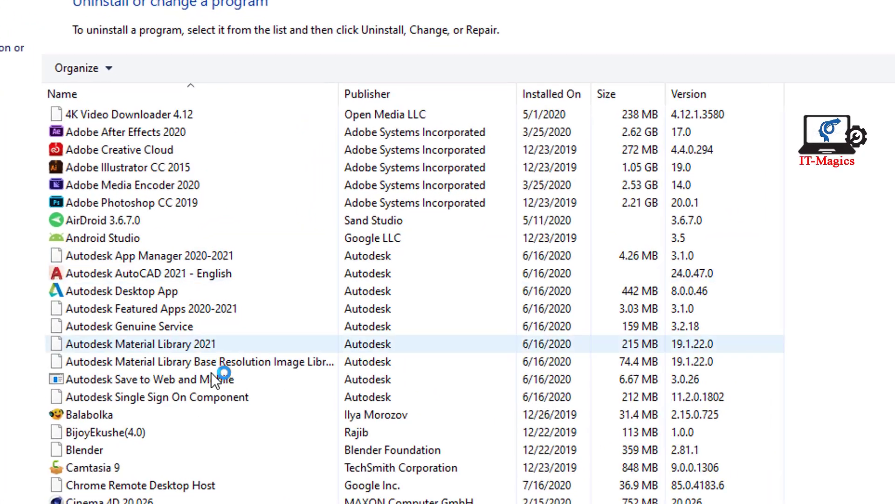
pyautogui.scroll(-7, 214, 372)
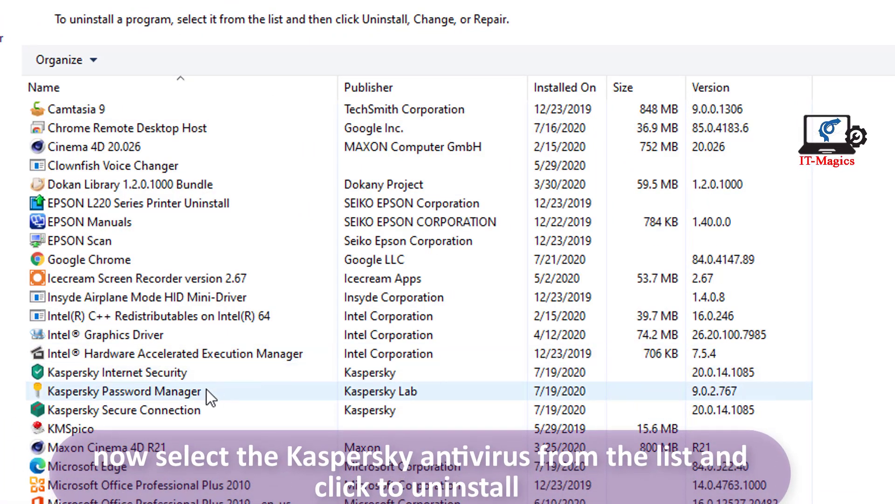
pyautogui.click(203, 373)
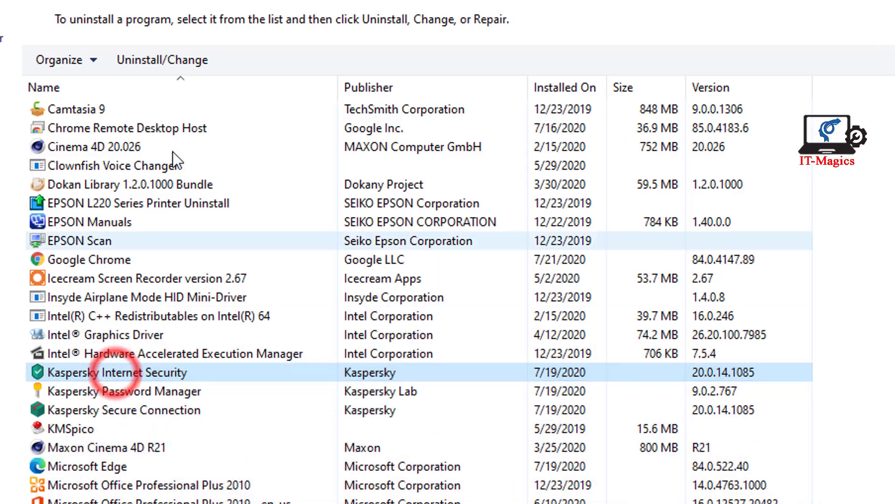
pyautogui.click(170, 61)
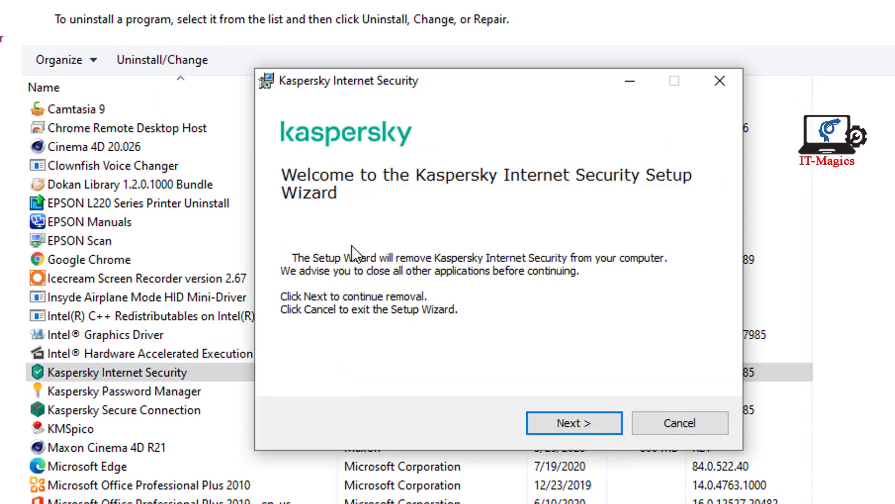
pyautogui.click(591, 435)
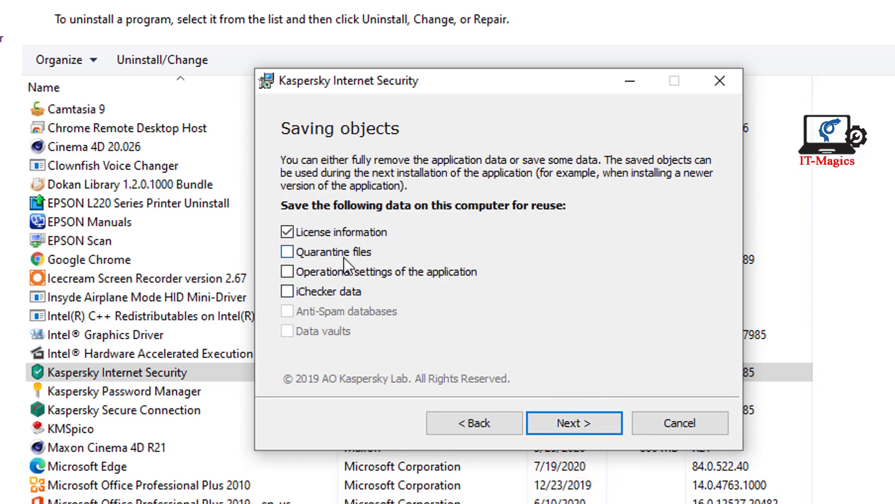
pyautogui.click(606, 425)
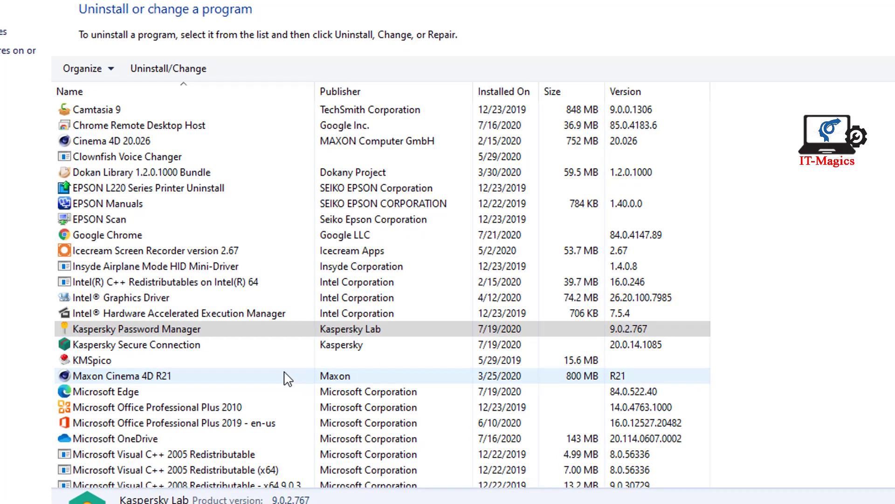
# Remove Kaspersky Secure Connection without saving its settings, declining the restart prompt.
pyautogui.click(197, 345)
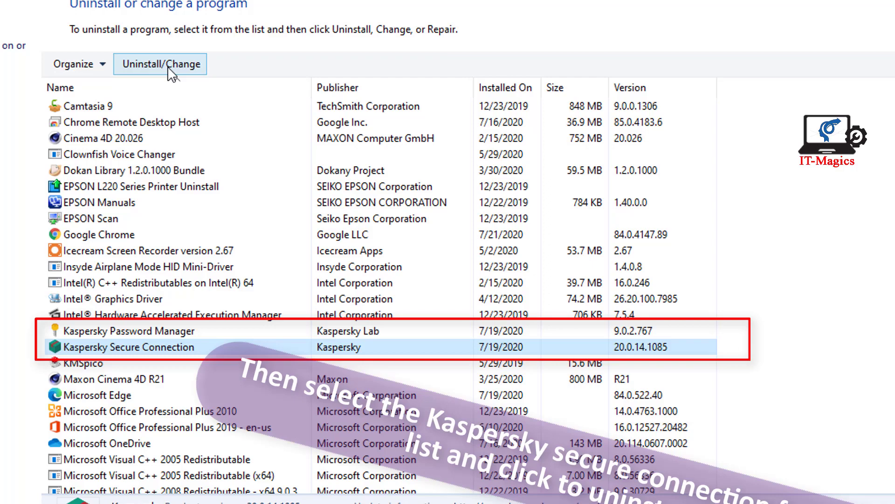
pyautogui.click(167, 66)
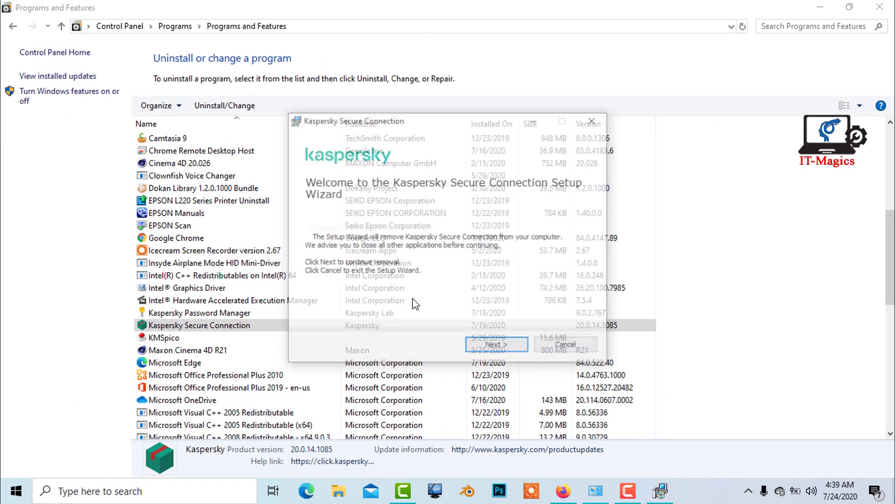
pyautogui.click(479, 349)
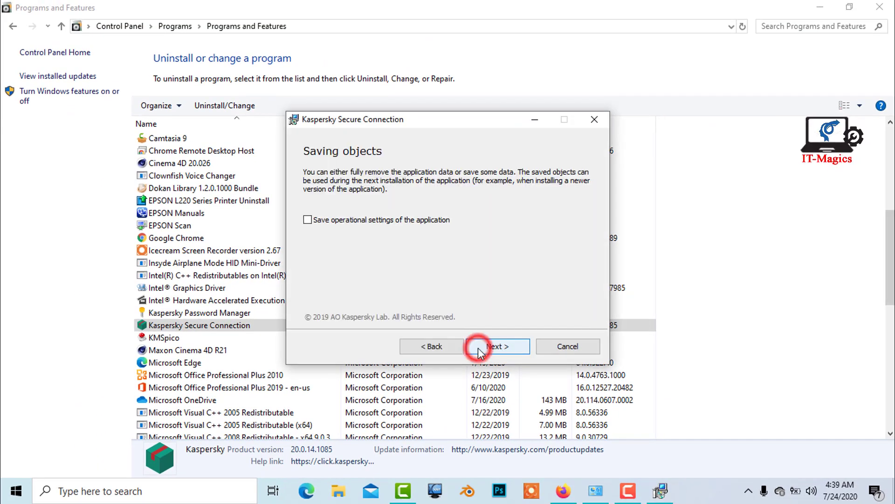
pyautogui.click(506, 349)
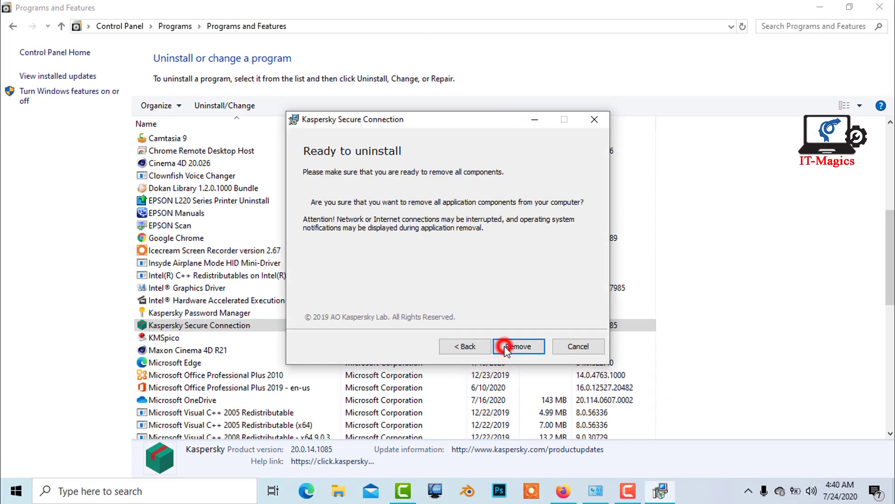
pyautogui.click(506, 350)
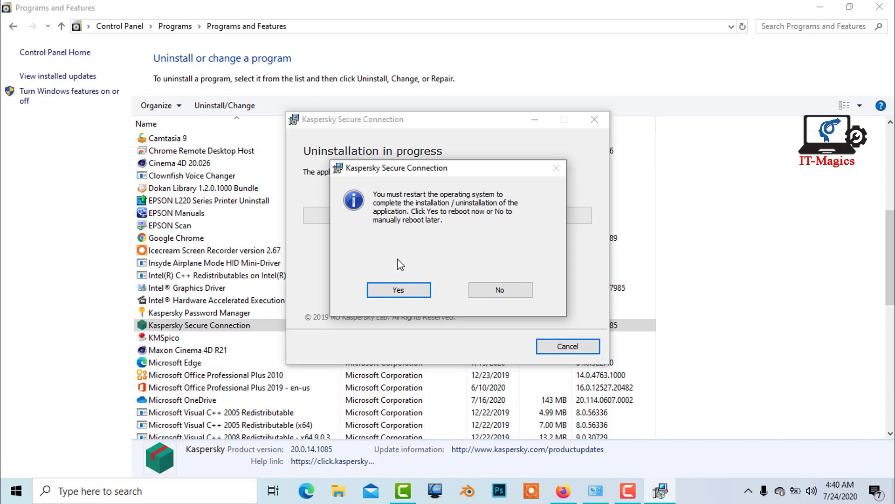
pyautogui.click(514, 290)
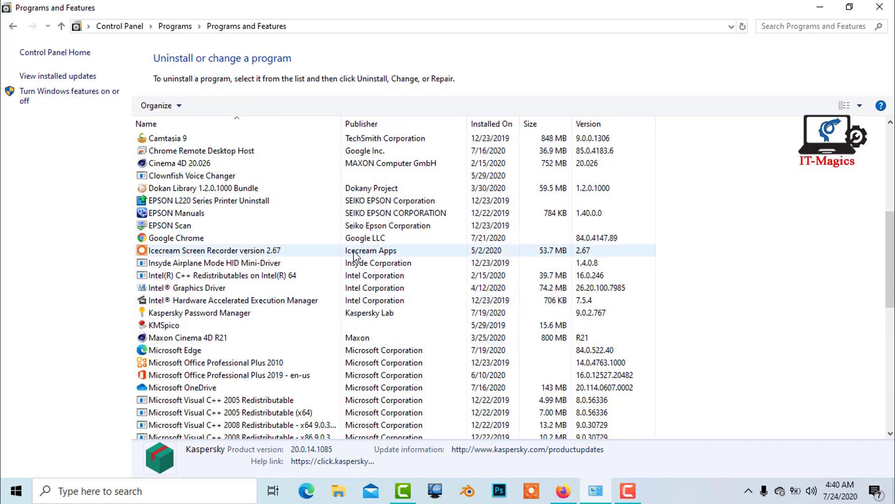
# Uninstall Kaspersky Password Manager, then close the Programs and Features window.
pyautogui.click(306, 313)
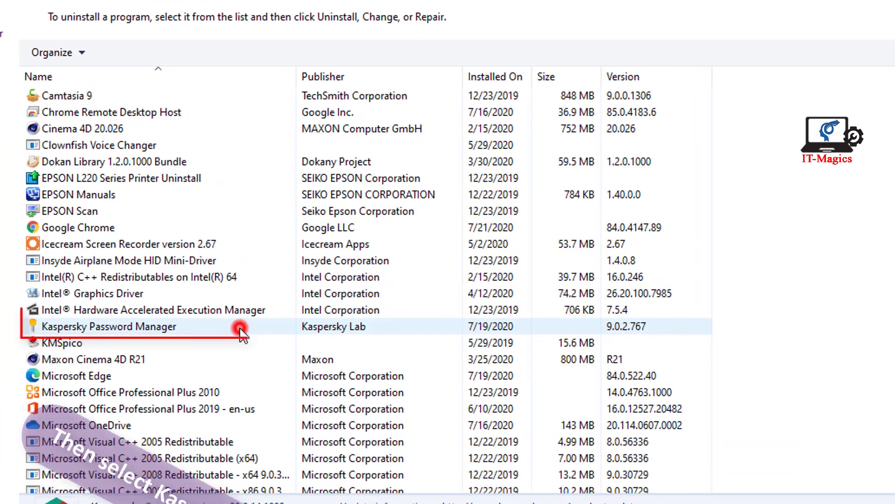
pyautogui.click(240, 329)
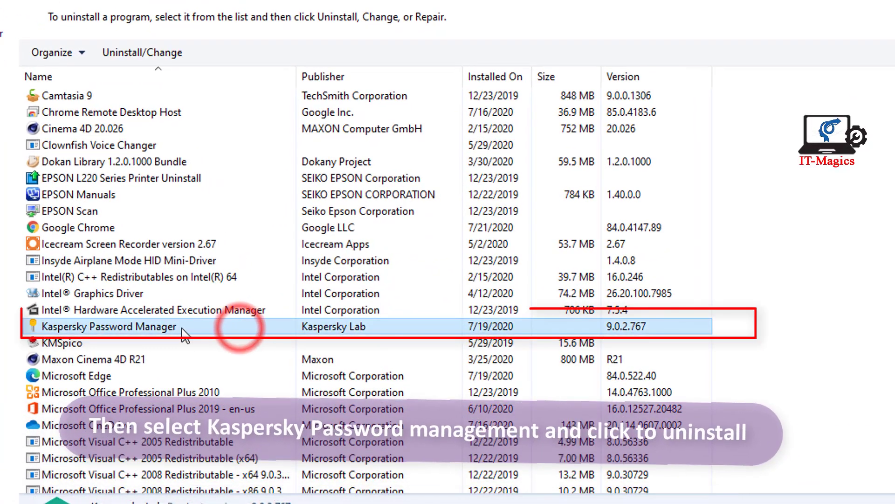
pyautogui.click(158, 52)
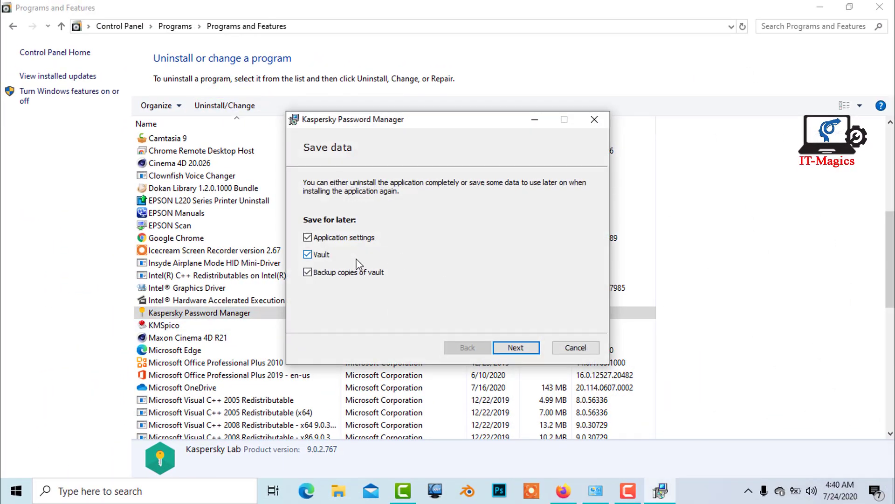
pyautogui.click(515, 348)
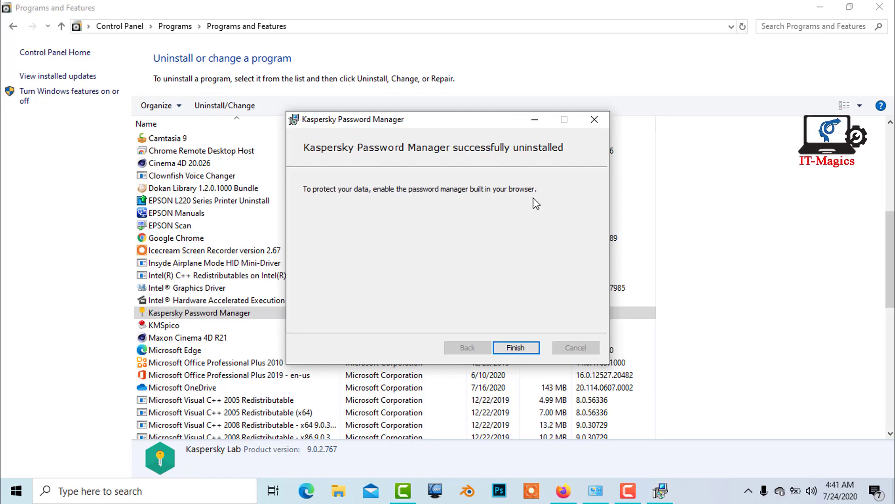
pyautogui.click(516, 348)
pyautogui.click(725, 329)
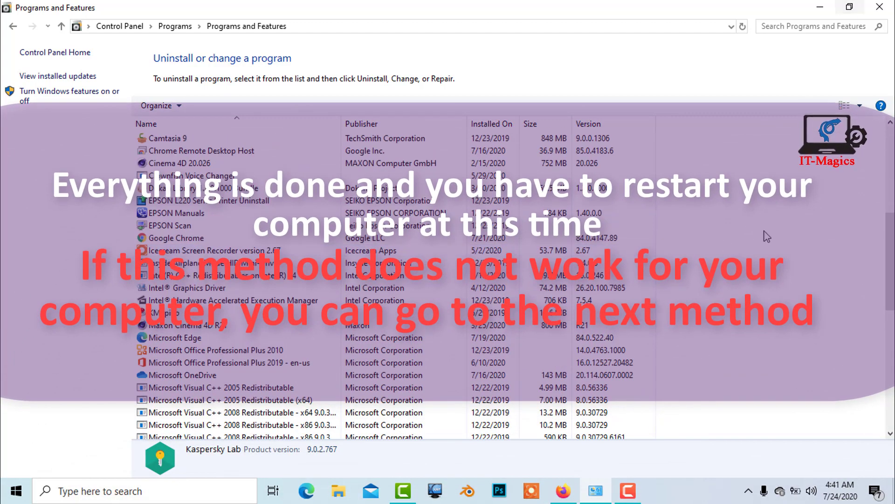
pyautogui.click(886, 5)
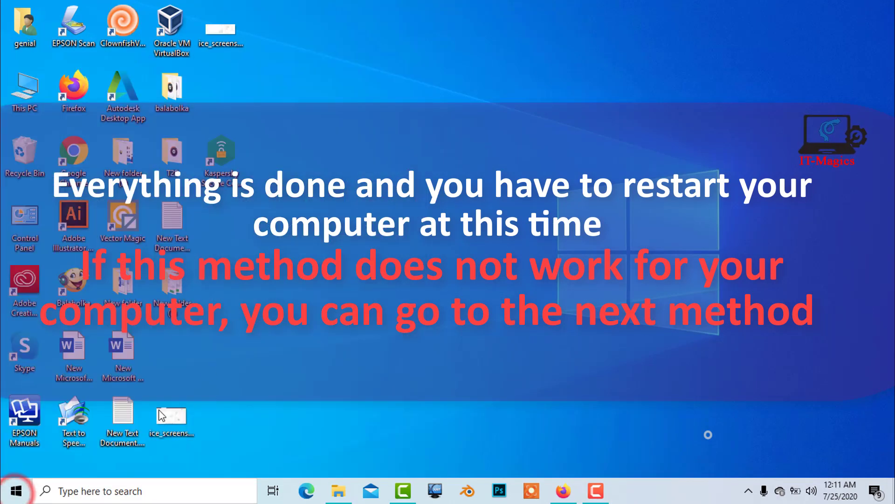
# Bring up the power options from the Start menu.
pyautogui.click(16, 493)
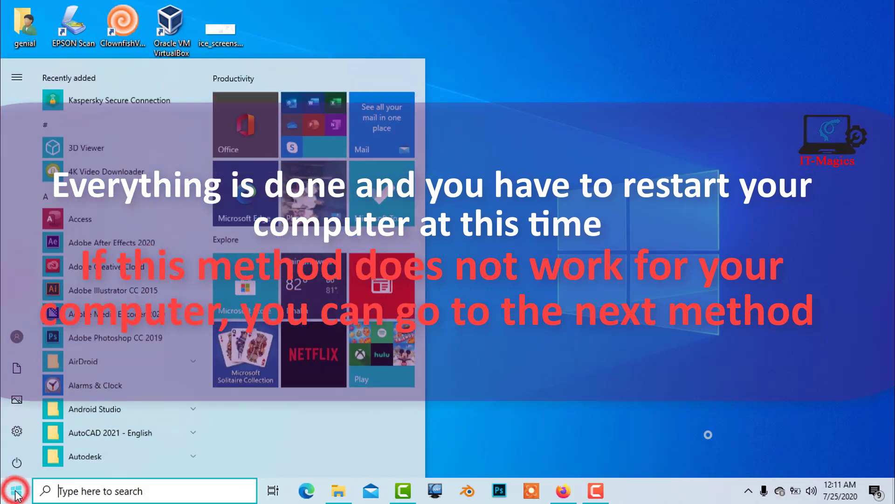
pyautogui.click(18, 462)
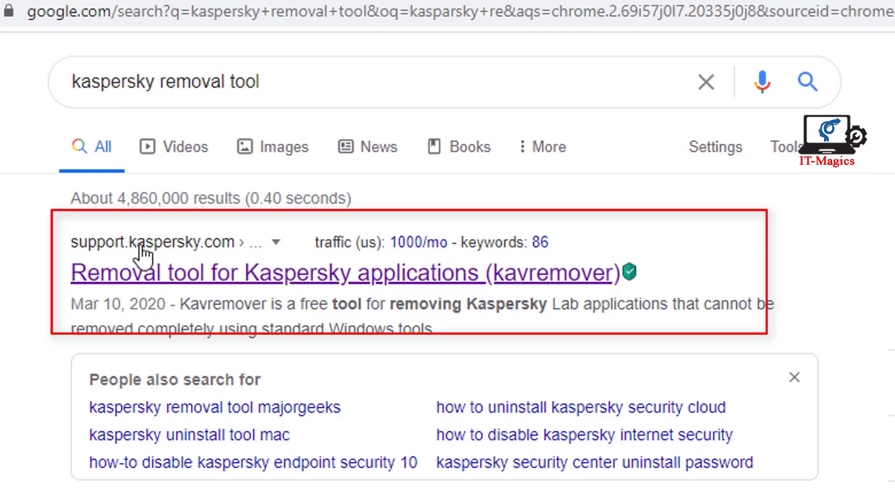
# Download kavremvr.exe from Kaspersky's removal tool page and run it.
pyautogui.click(365, 280)
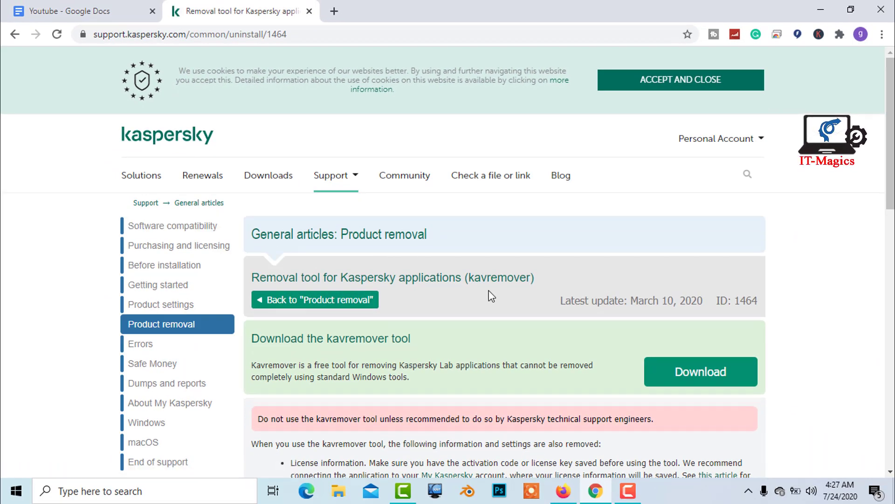
pyautogui.scroll(-3, 490, 299)
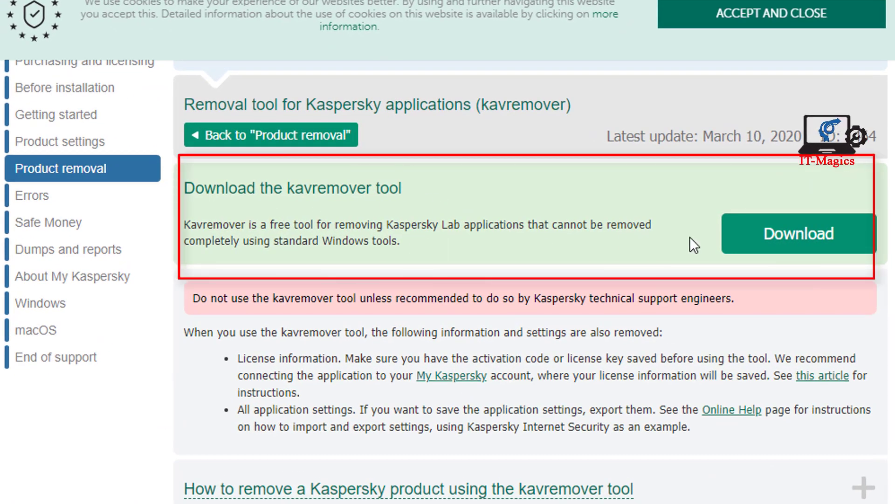
pyautogui.click(804, 240)
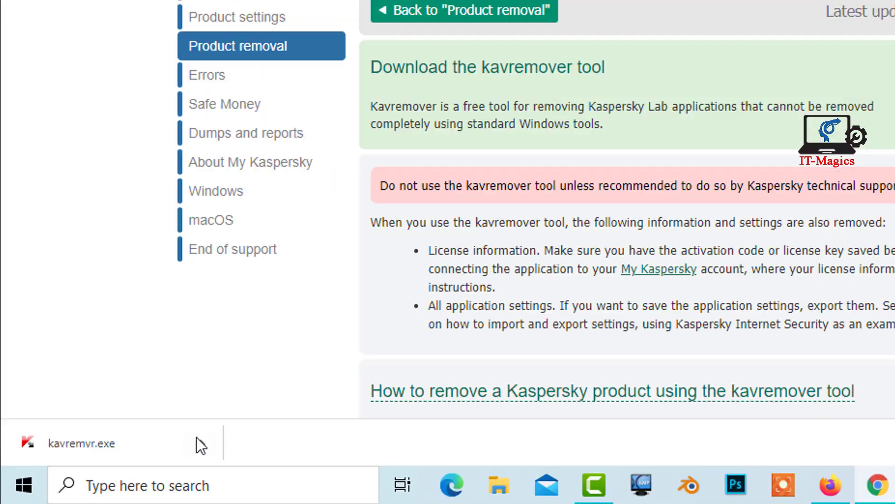
pyautogui.click(261, 424)
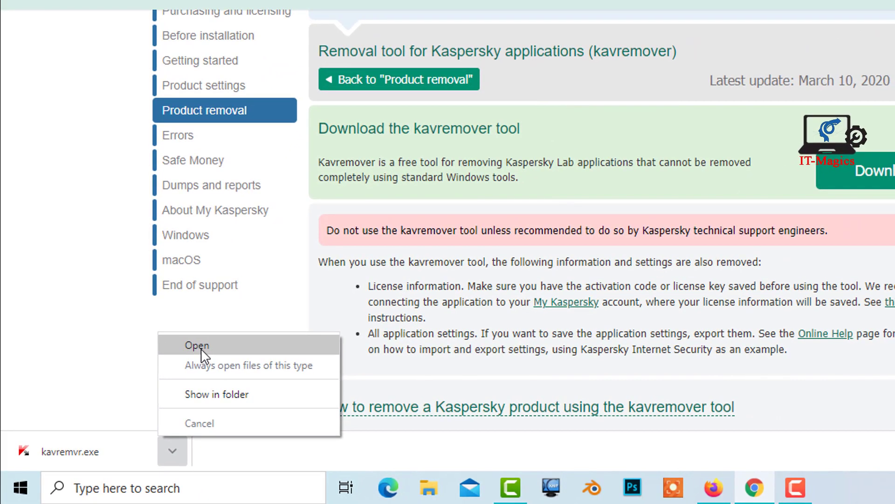
pyautogui.click(202, 350)
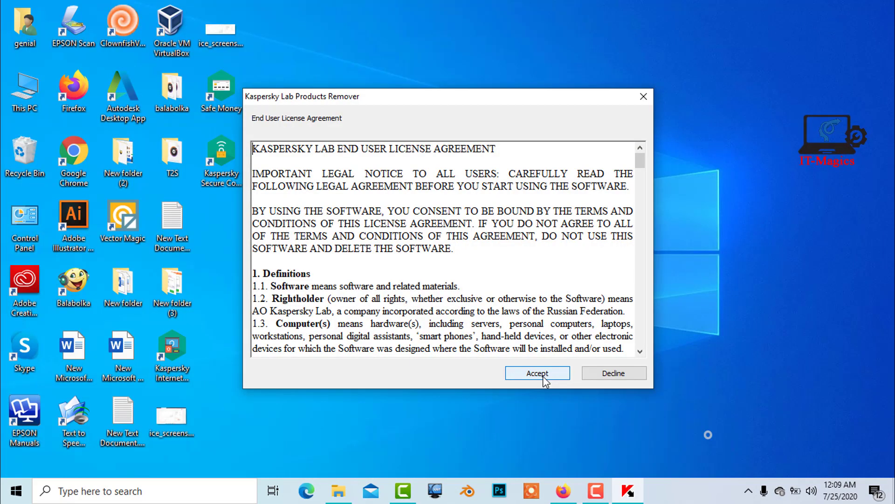
# Accept the kavremover licence agreement and review the detected products list.
pyautogui.click(542, 375)
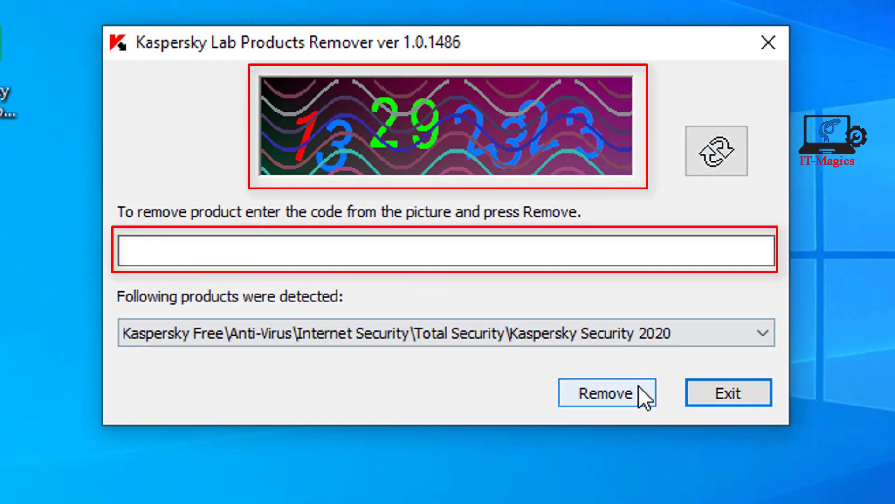
pyautogui.click(584, 339)
pyautogui.click(584, 340)
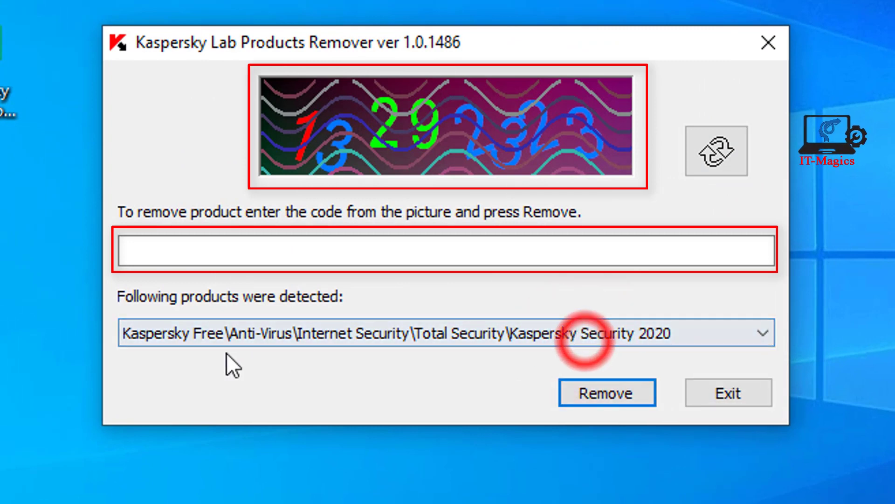
pyautogui.click(625, 387)
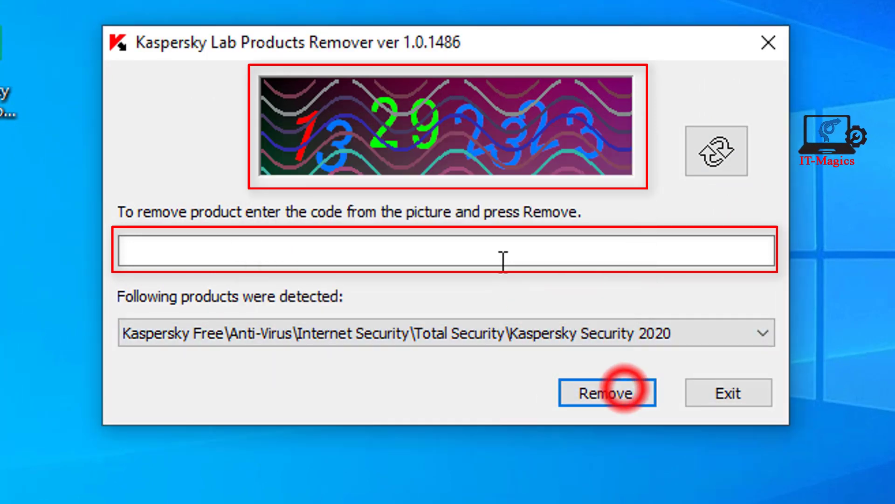
# Enter the picture code and remove the detected Kaspersky Security 2020 products.
pyautogui.click(498, 255)
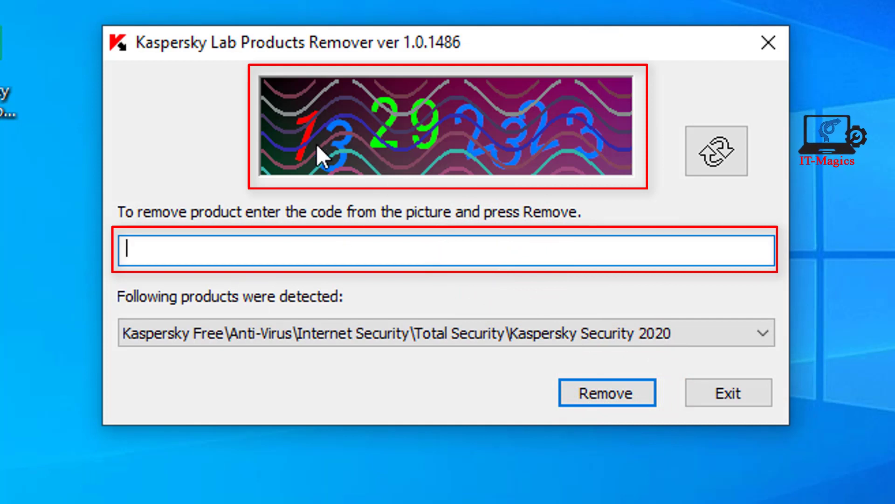
pyautogui.click(414, 246)
pyautogui.write('13')
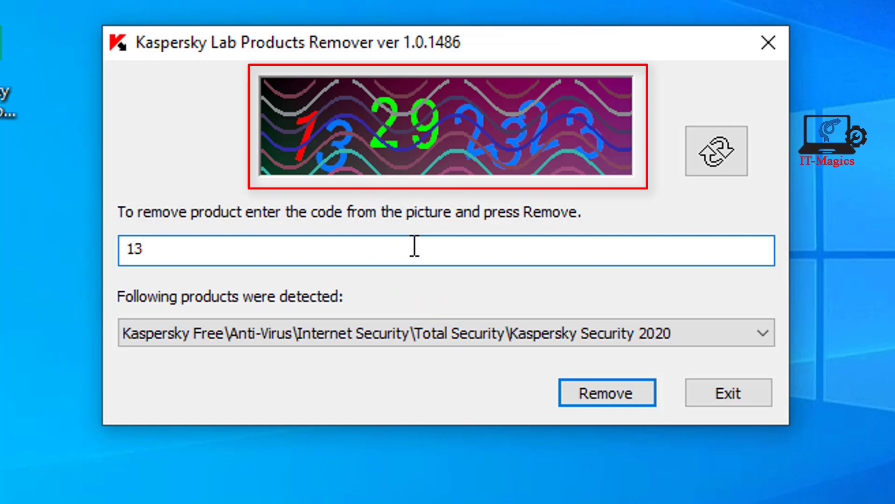
pyautogui.write('292323')
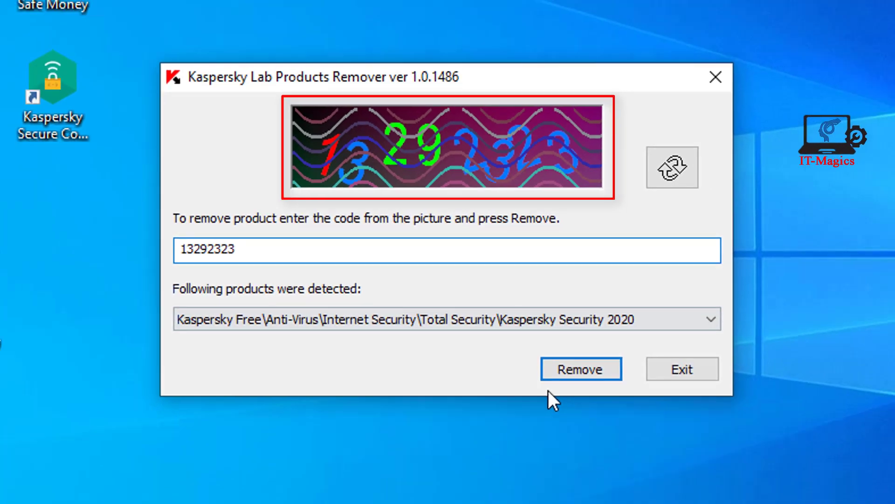
pyautogui.click(607, 392)
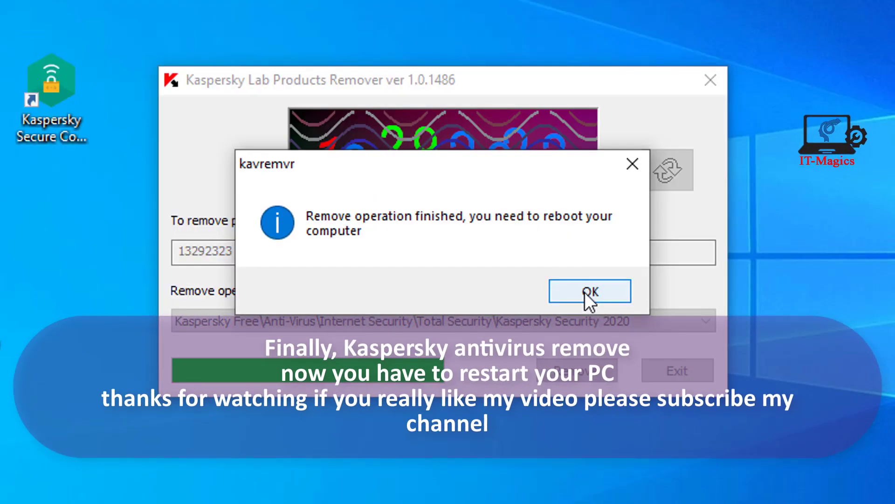
# Dismiss the reboot notice and bring up the Start menu's power options.
pyautogui.click(584, 292)
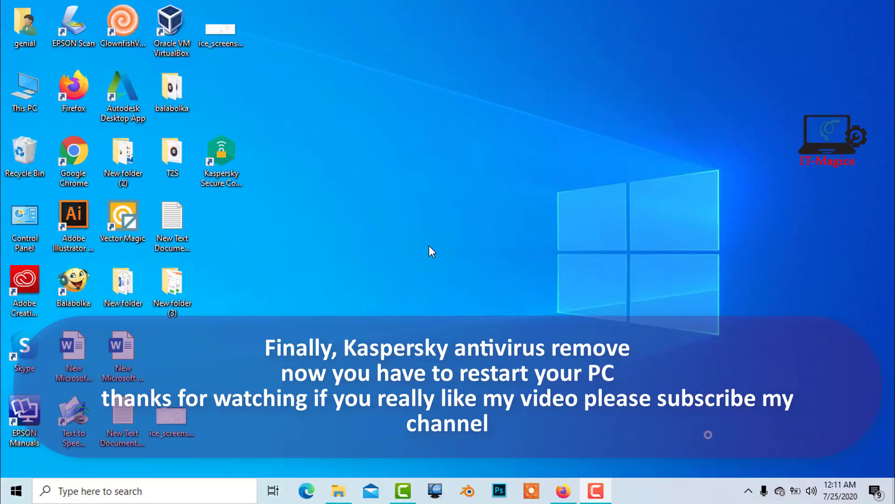
pyautogui.click(18, 489)
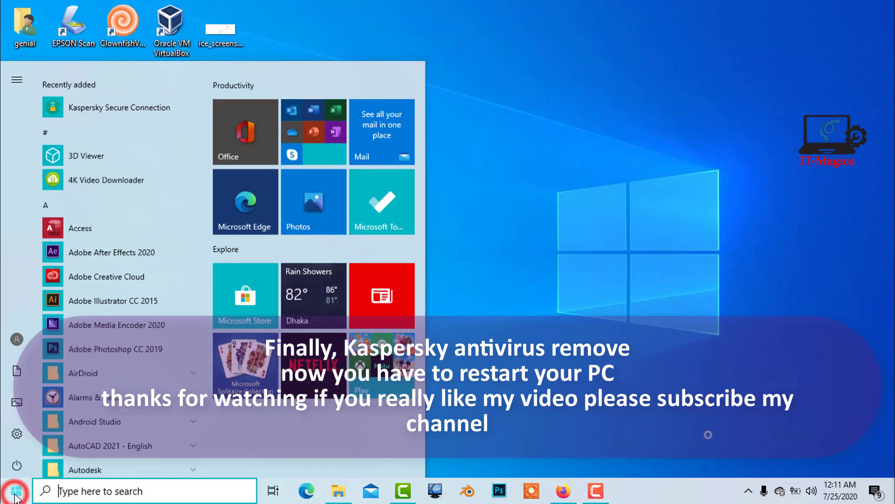
pyautogui.click(20, 489)
pyautogui.click(18, 489)
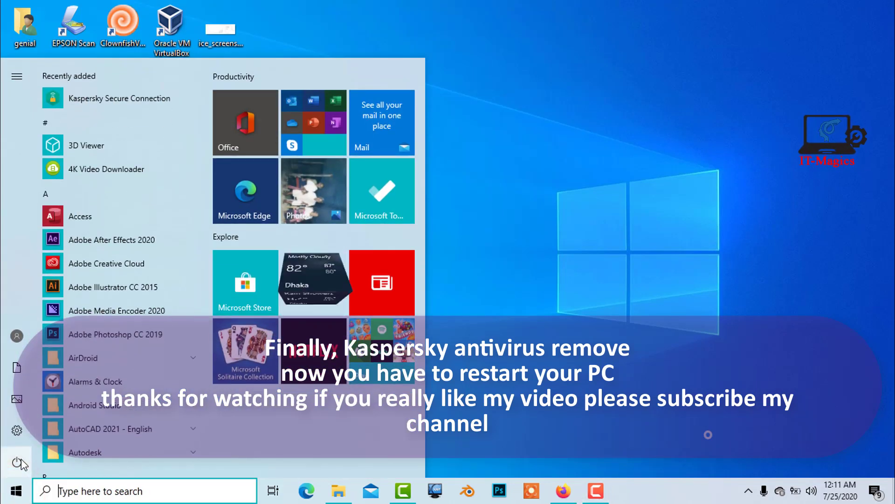
pyautogui.click(18, 460)
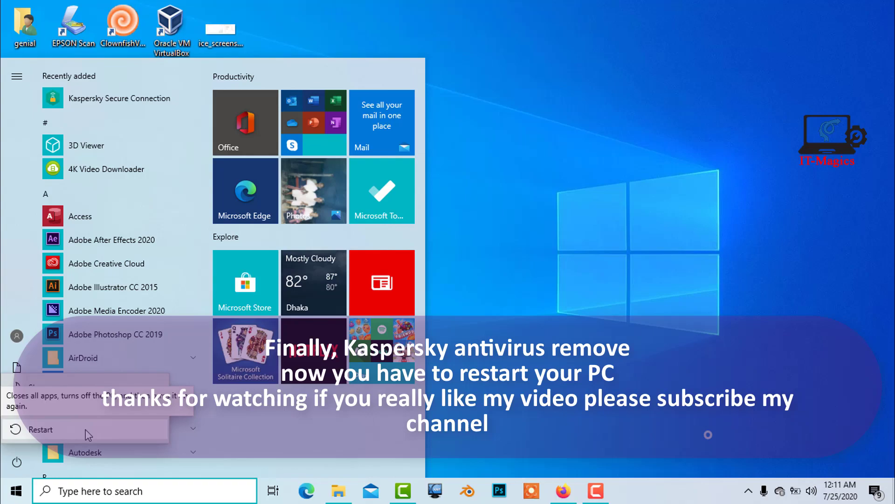